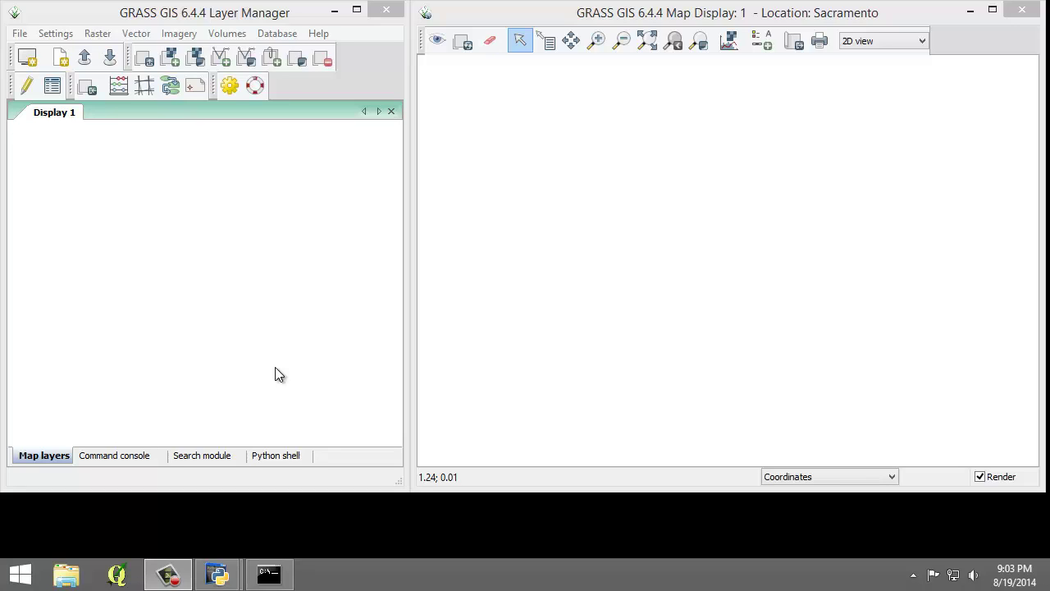
Open the Common formats import [r.in.gdal] dialog and set its format to Erdas Imagine Images (.img).
{"action": "left_click", "coordinate": [20, 35]}
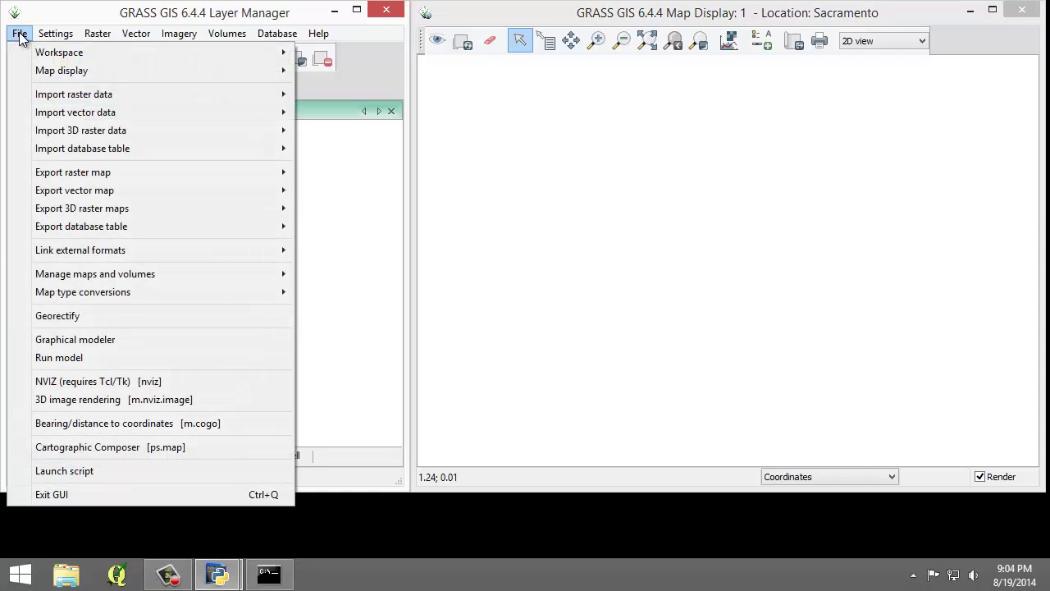
{"action": "mouse_move", "coordinate": [110, 96]}
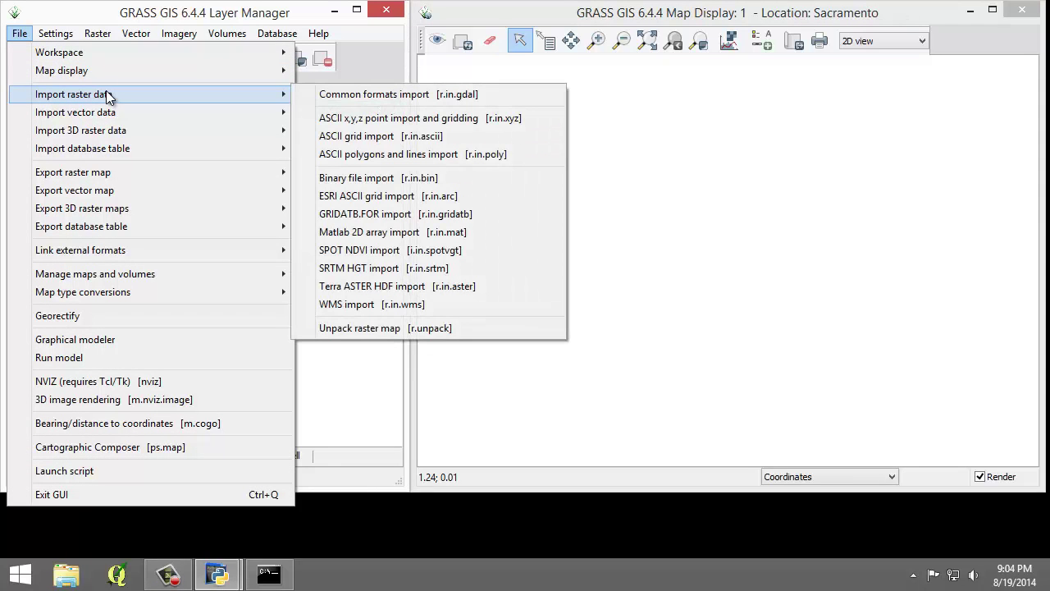
{"action": "left_click", "coordinate": [344, 94]}
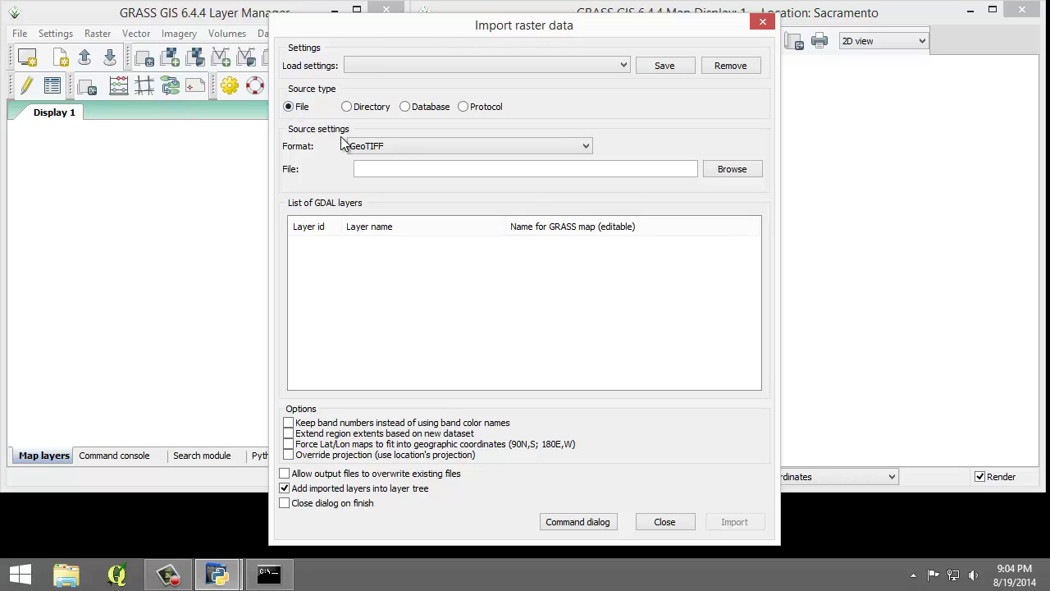
{"action": "left_click", "coordinate": [371, 146]}
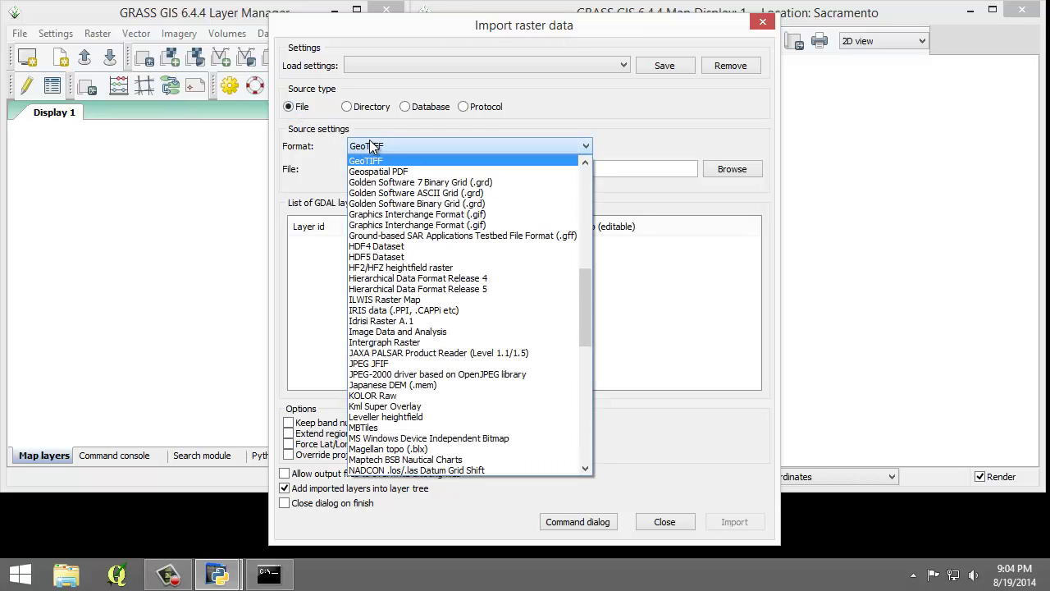
{"action": "scroll", "coordinate": [398, 199], "scroll_direction": "up", "scroll_amount": 6}
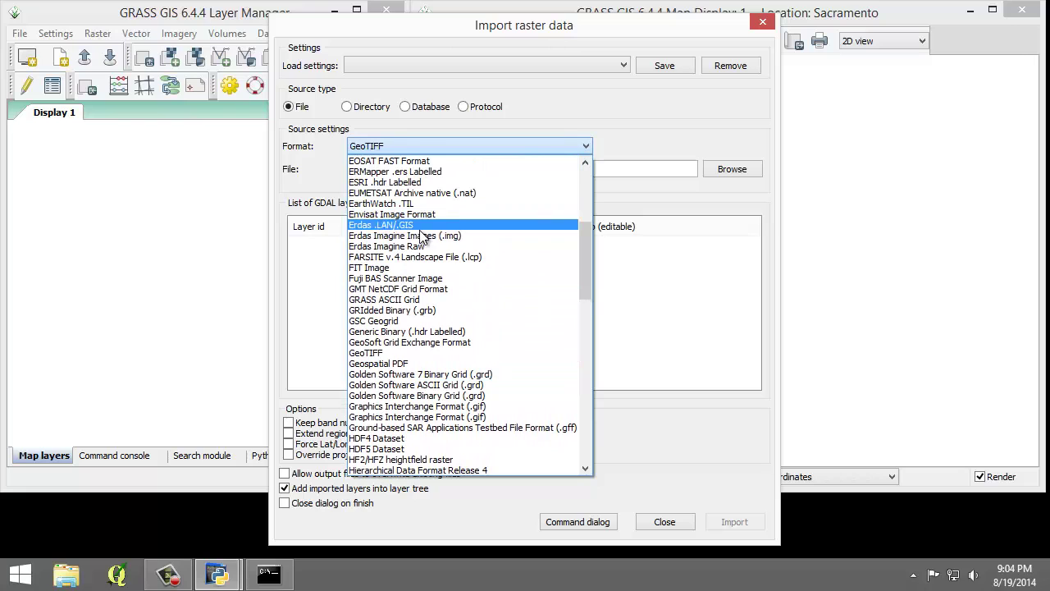
{"action": "left_click", "coordinate": [423, 236]}
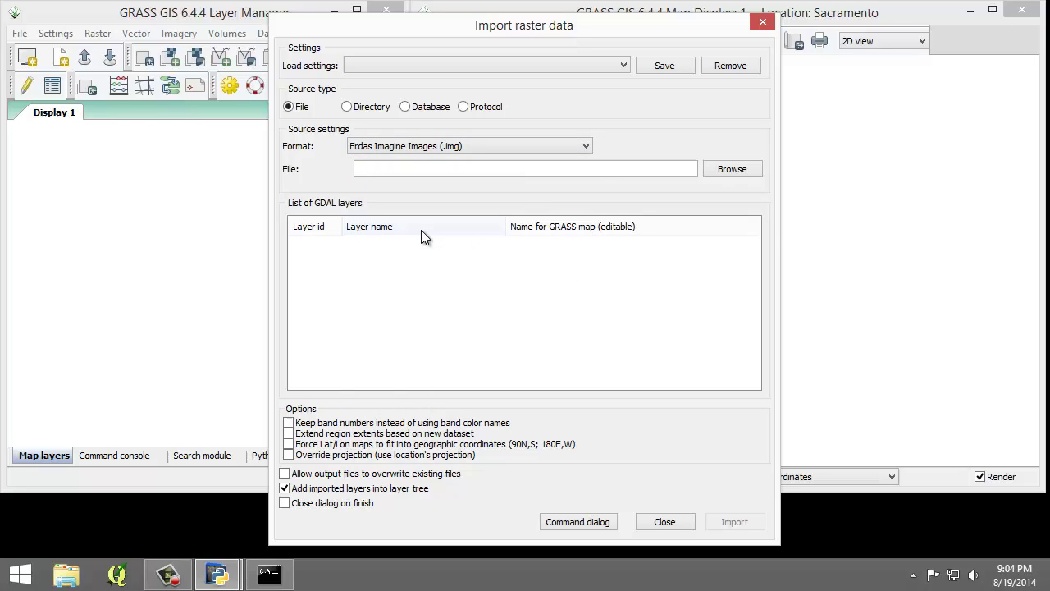
Choose tm_sacsub.img from the GST 105 folder, import it, and close the import window.
{"action": "left_click", "coordinate": [738, 168]}
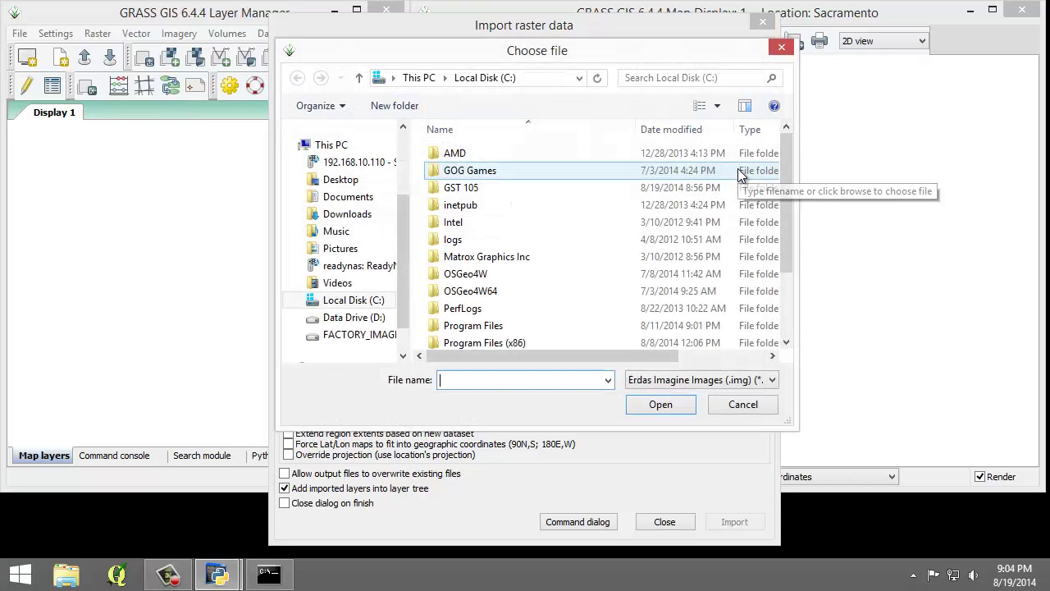
{"action": "double_click", "coordinate": [462, 188]}
{"action": "left_click", "coordinate": [464, 174]}
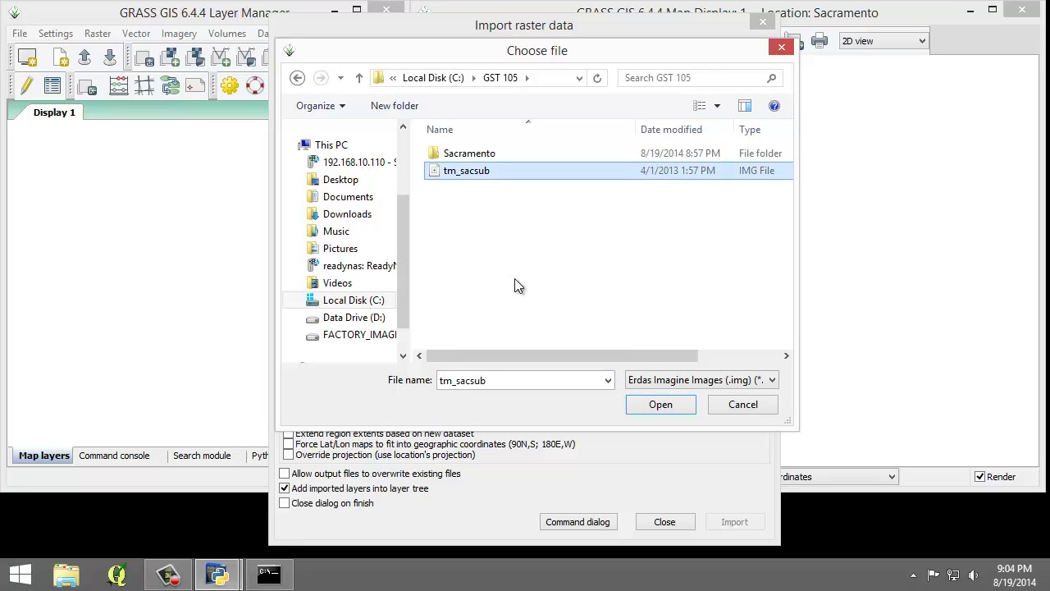
{"action": "left_click", "coordinate": [647, 412]}
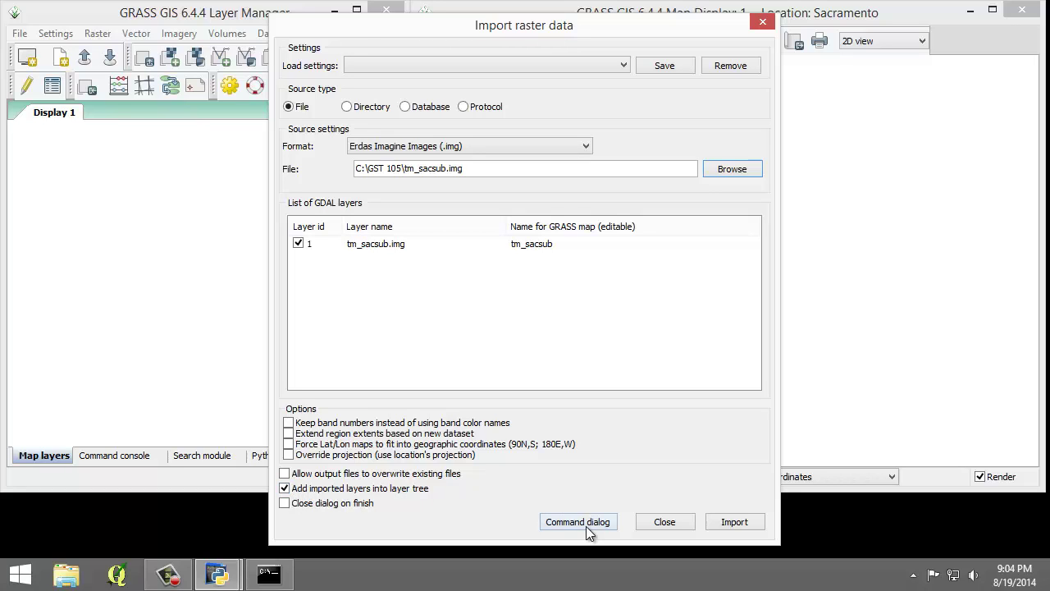
{"action": "left_click", "coordinate": [735, 523]}
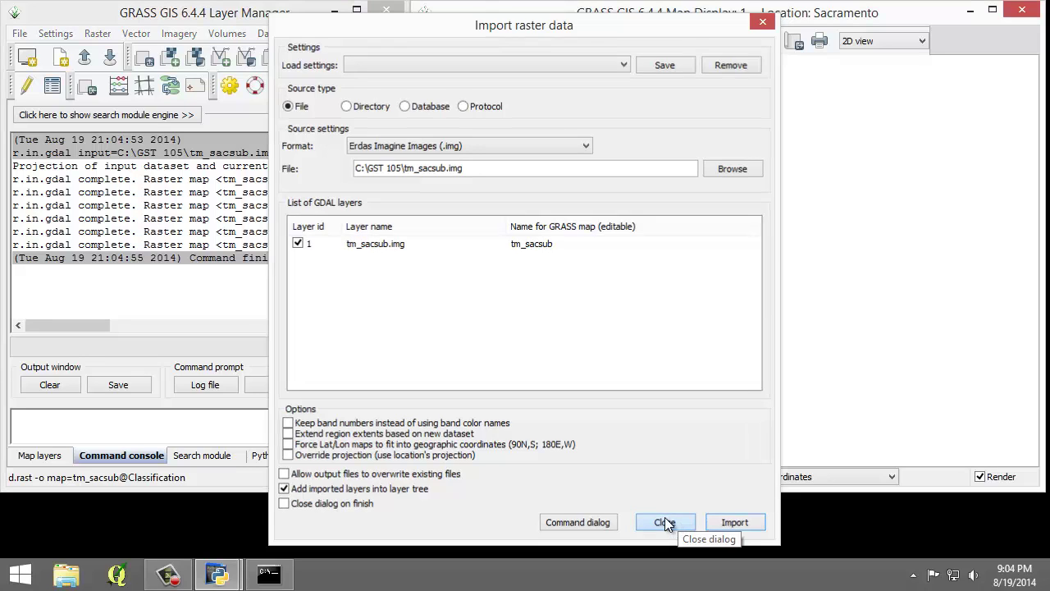
{"action": "left_click", "coordinate": [664, 522]}
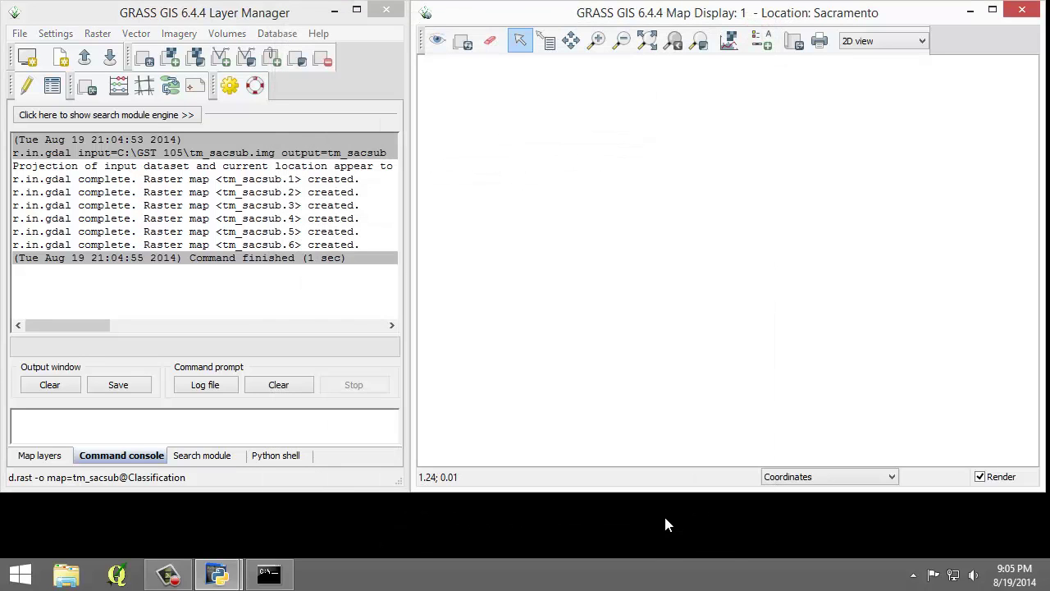
{"action": "left_click", "coordinate": [99, 322]}
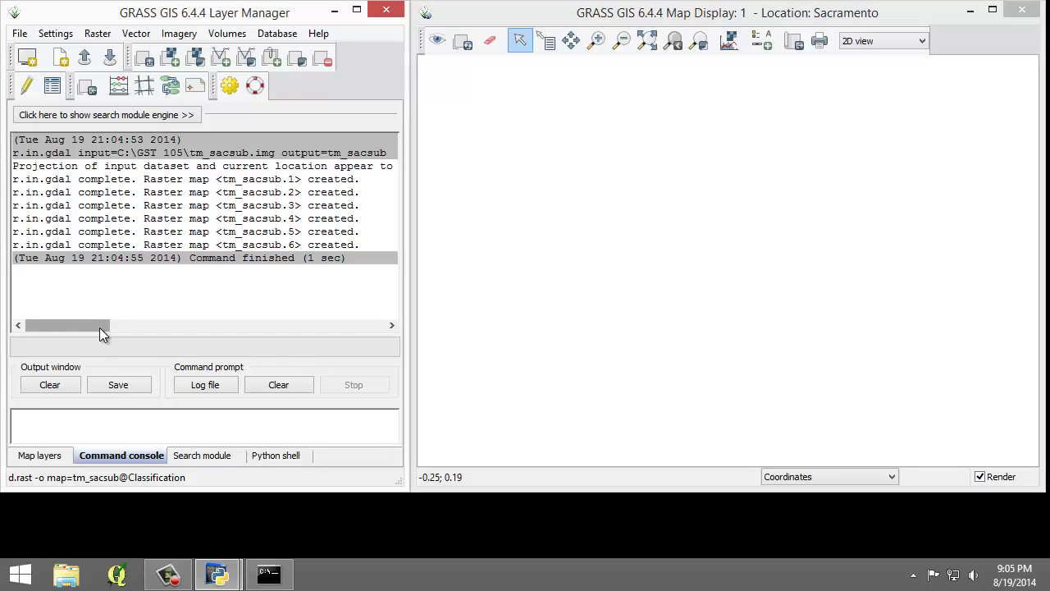
{"action": "left_click", "coordinate": [120, 456]}
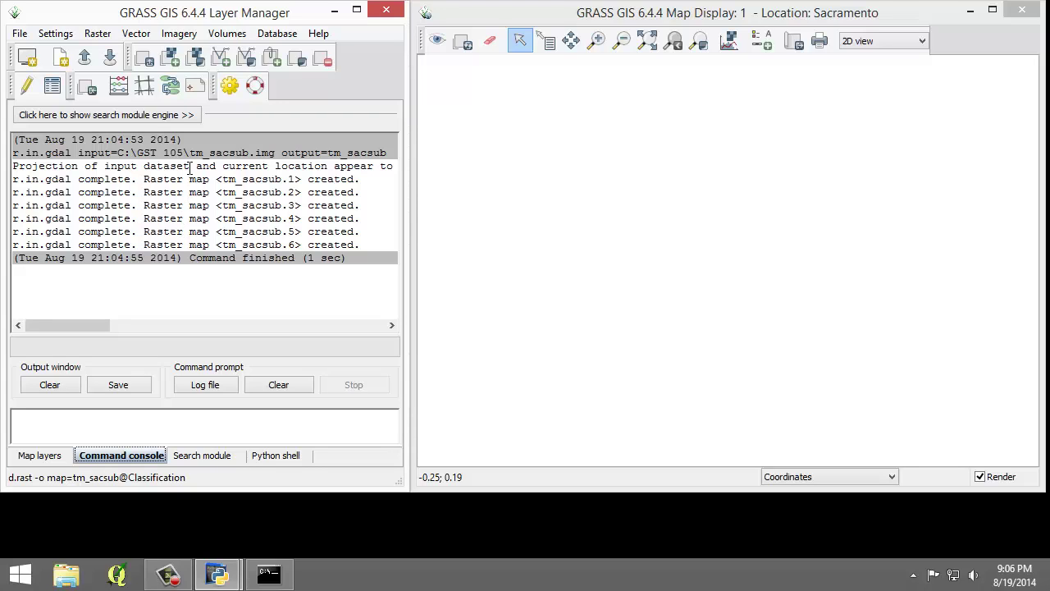
Open the Imagery Create/edit group dialog and shift it slightly left.
{"action": "left_click", "coordinate": [181, 34]}
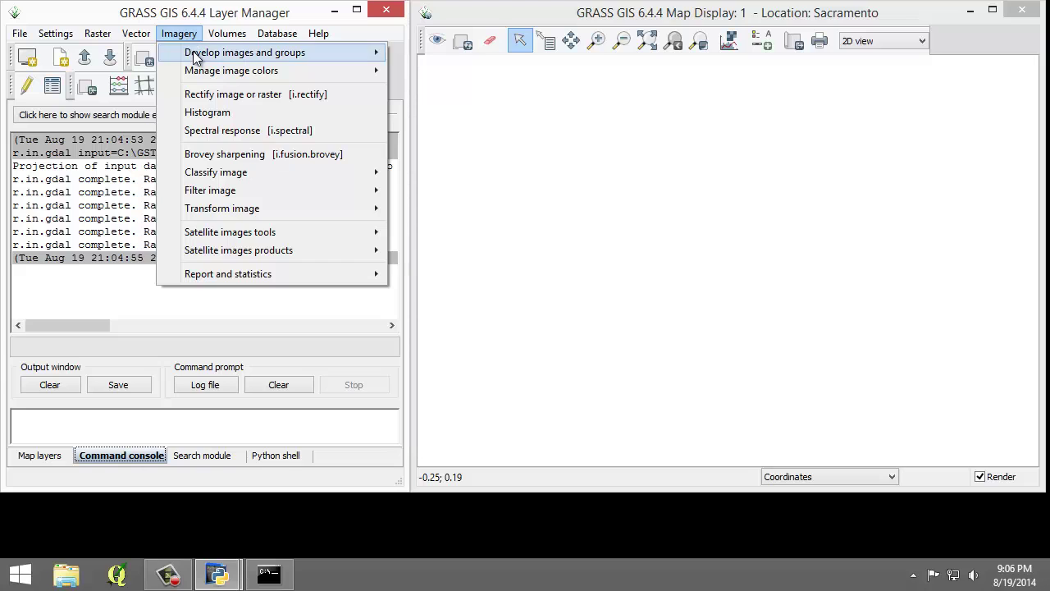
{"action": "mouse_move", "coordinate": [195, 56]}
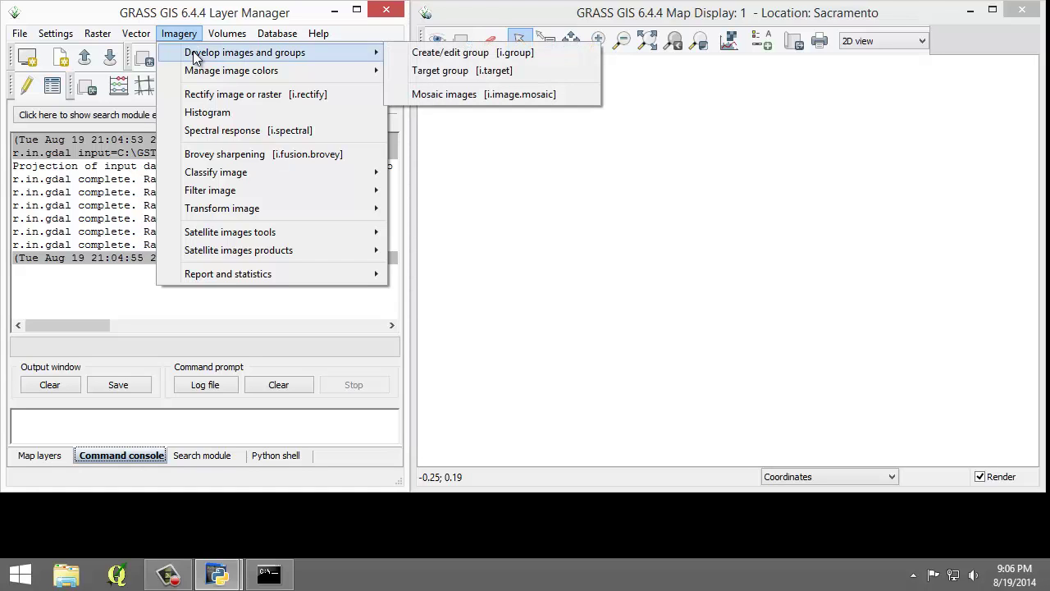
{"action": "left_click", "coordinate": [447, 54]}
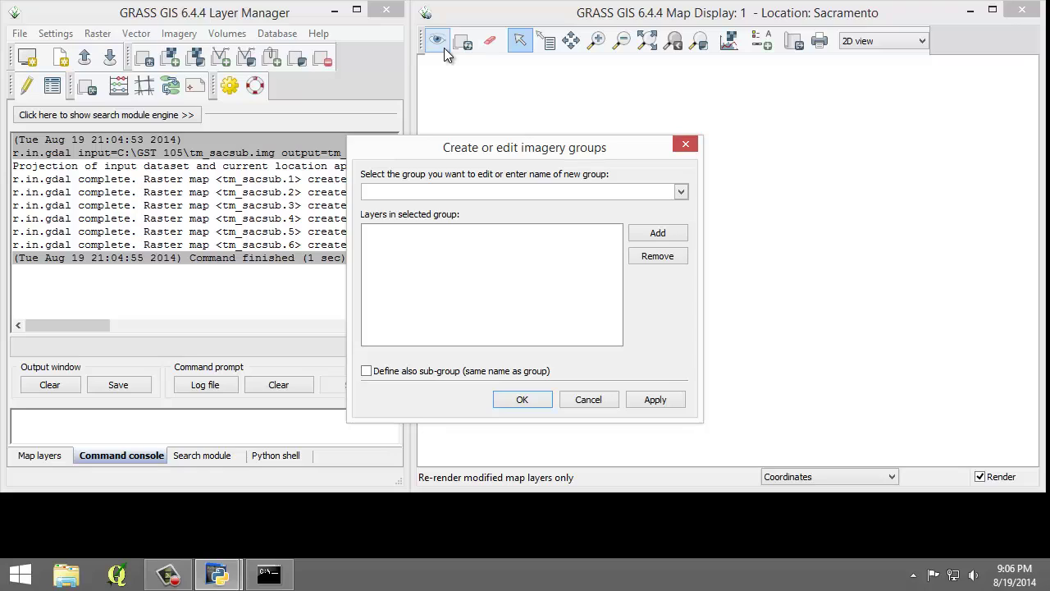
{"action": "left_click_drag", "start_coordinate": [531, 145], "coordinate": [492, 139]}
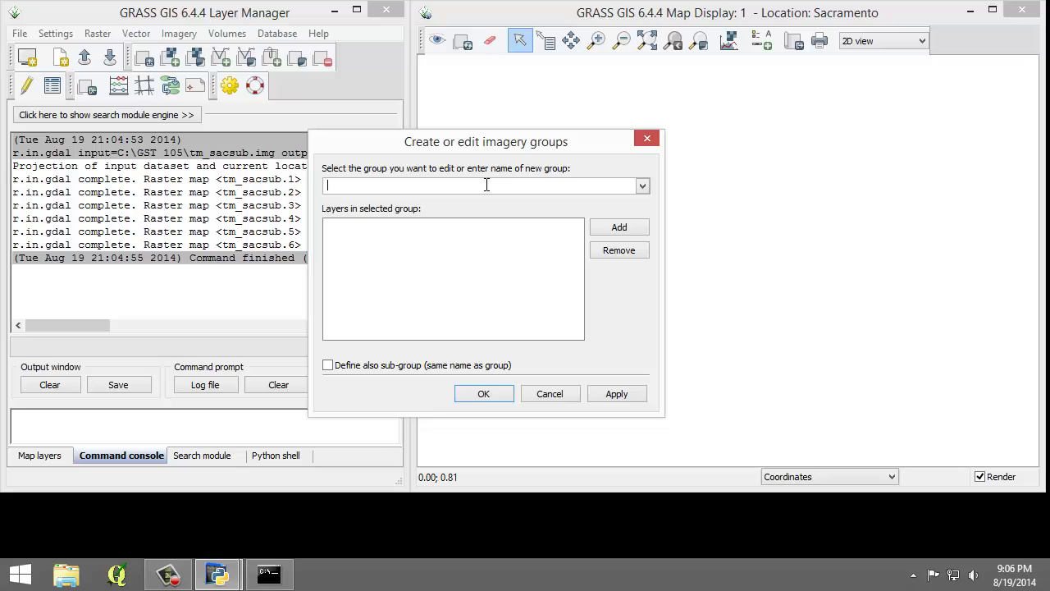
Load the tm_sacsub group with its six bands and rename it tm_sacsub_group.
{"action": "type", "text": "tm_sacsub_group"}
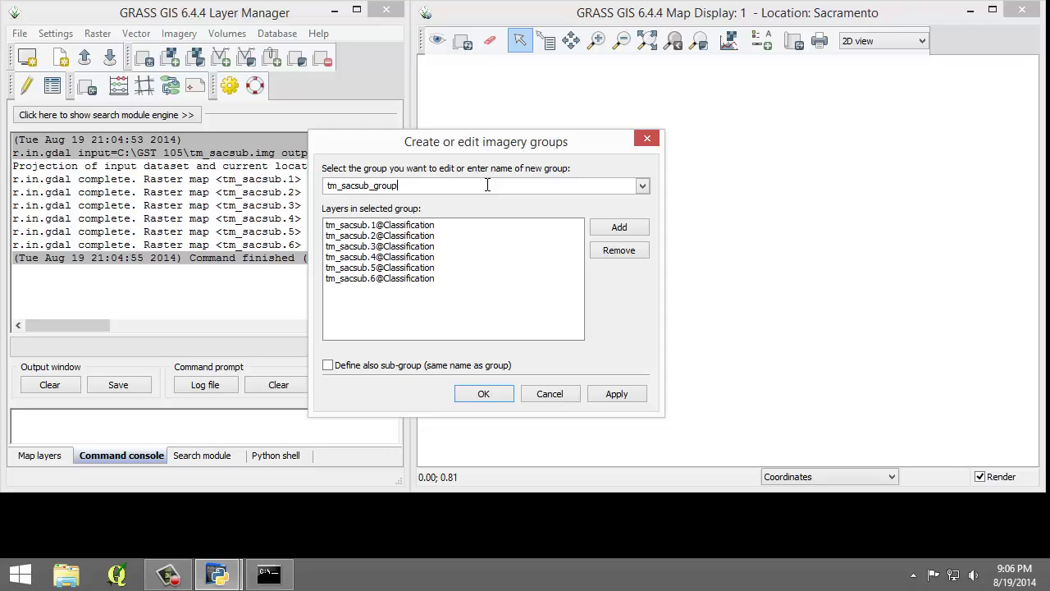
{"action": "left_click", "coordinate": [643, 187]}
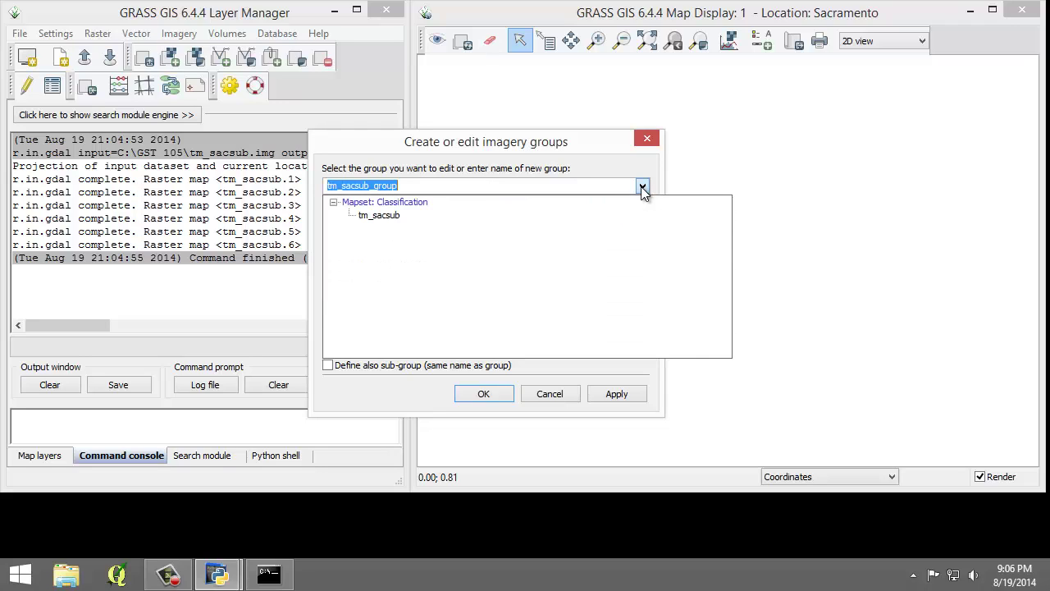
{"action": "left_click", "coordinate": [382, 216]}
{"action": "left_click", "coordinate": [384, 187]}
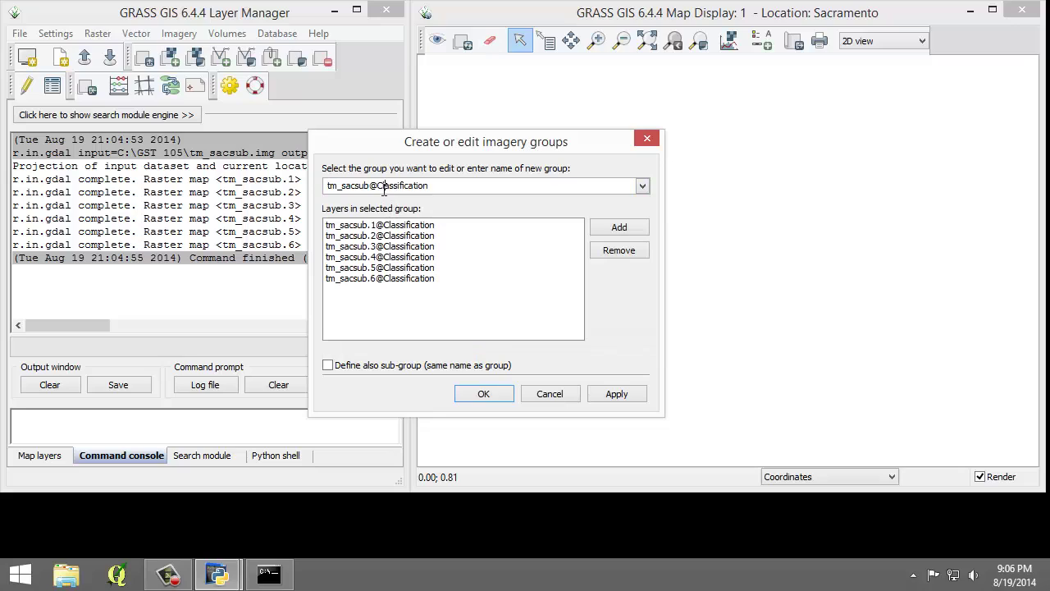
{"action": "left_click_drag", "start_coordinate": [369, 186], "coordinate": [515, 197]}
{"action": "type", "text": "_group"}
Save tm_sacsub_group with 'Define also sub-group' ticked, adding no extra maps.
{"action": "left_click", "coordinate": [620, 229]}
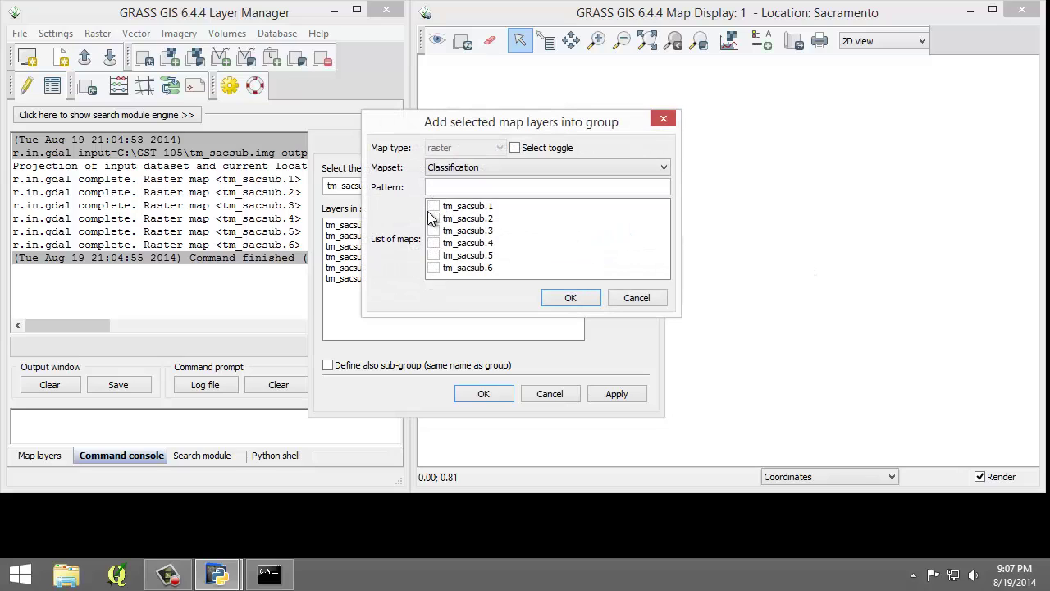
{"action": "left_click", "coordinate": [637, 297]}
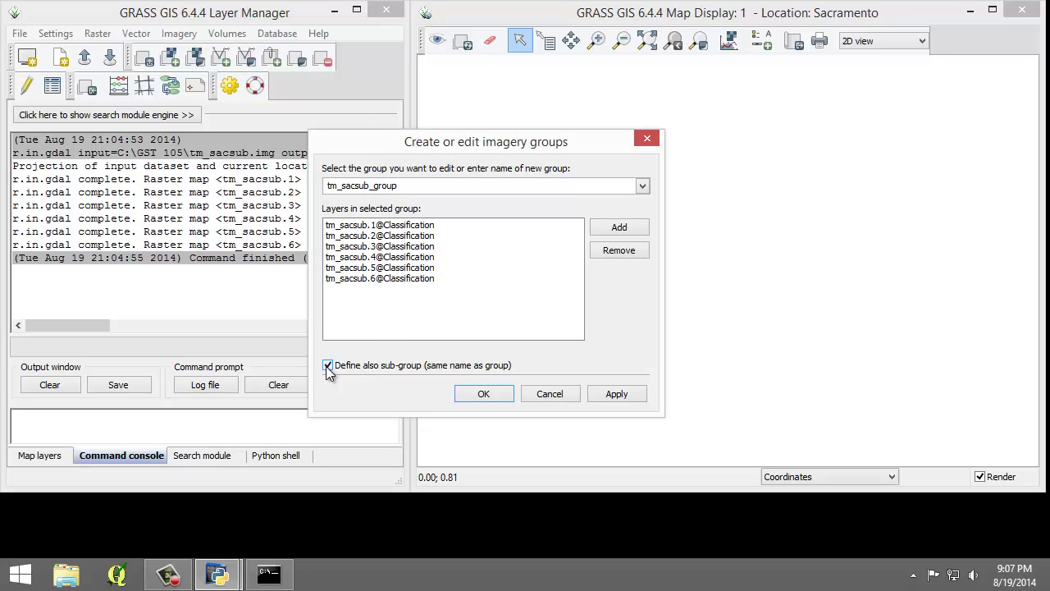
{"action": "left_click", "coordinate": [474, 397]}
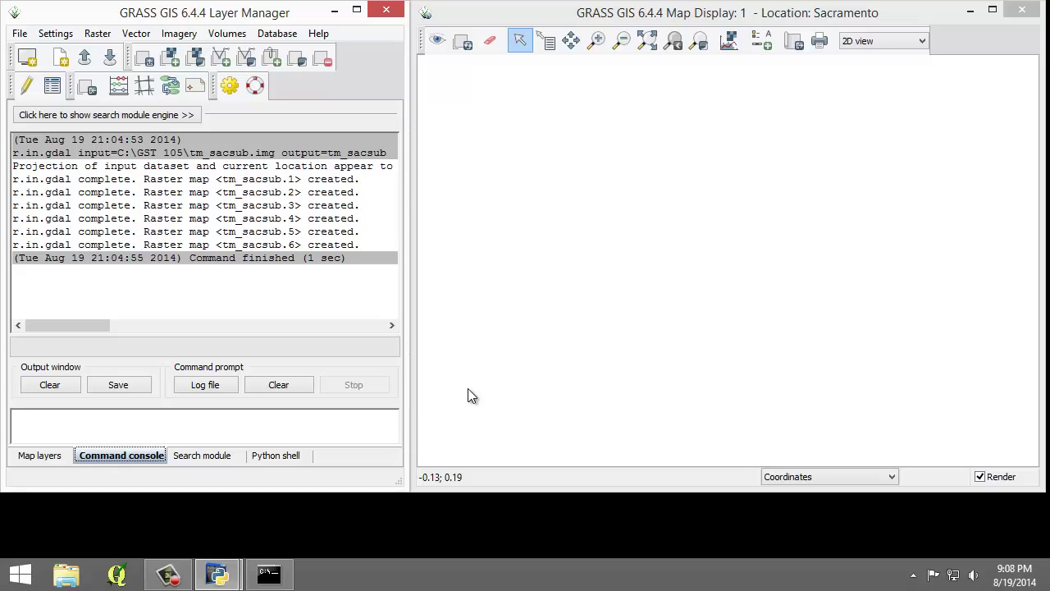
Open Settings > Region > Set region and choose tm_sacsub.1 as the raster map to match.
{"action": "left_click", "coordinate": [56, 37]}
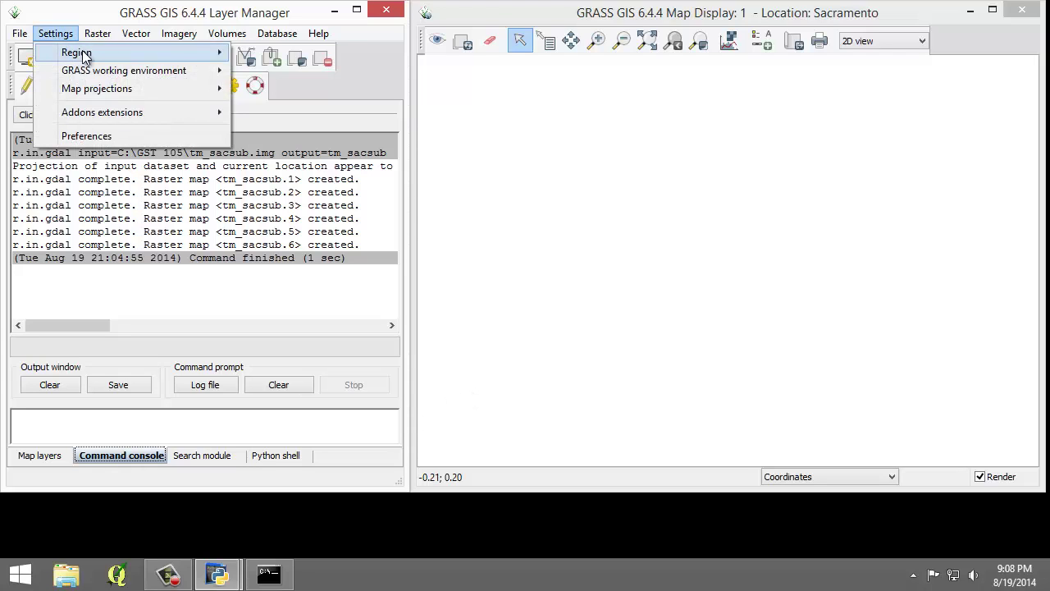
{"action": "mouse_move", "coordinate": [229, 55]}
{"action": "left_click", "coordinate": [269, 71]}
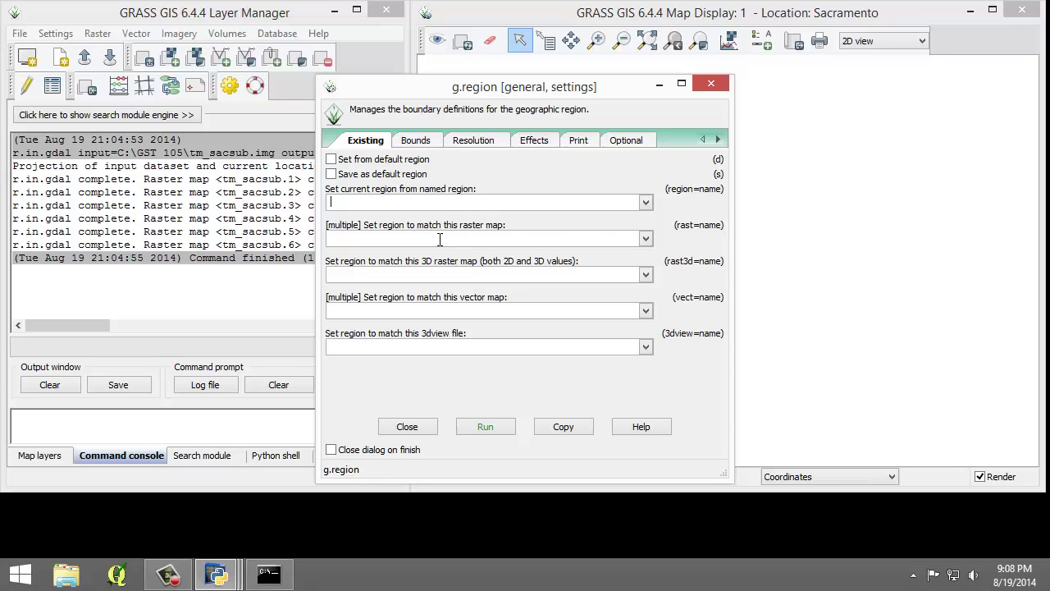
{"action": "left_click", "coordinate": [647, 239]}
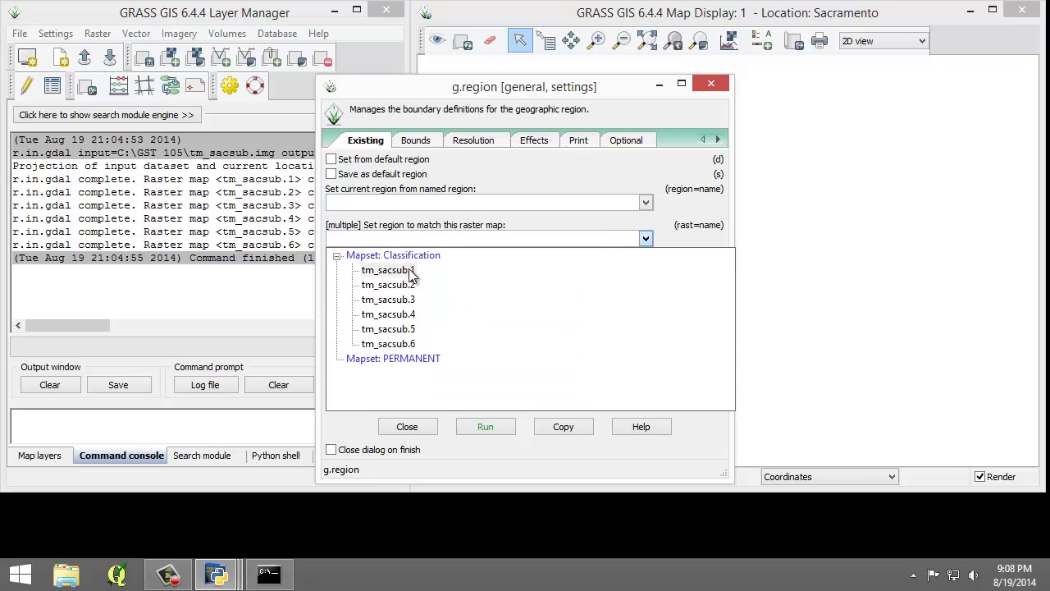
{"action": "left_click", "coordinate": [409, 271]}
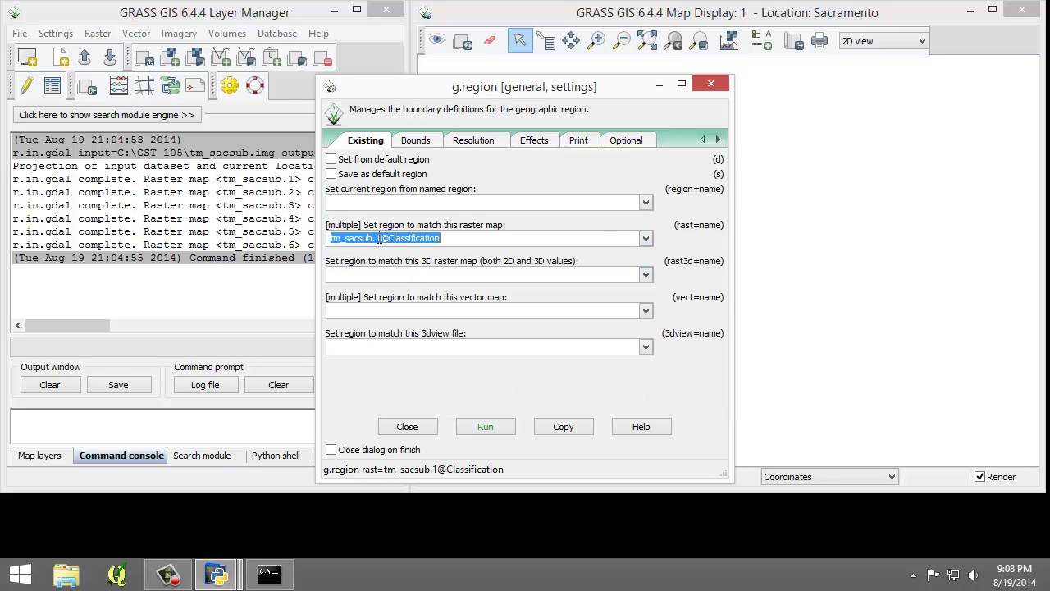
{"action": "left_click", "coordinate": [428, 238]}
{"action": "left_click_drag", "start_coordinate": [380, 237], "coordinate": [456, 237]}
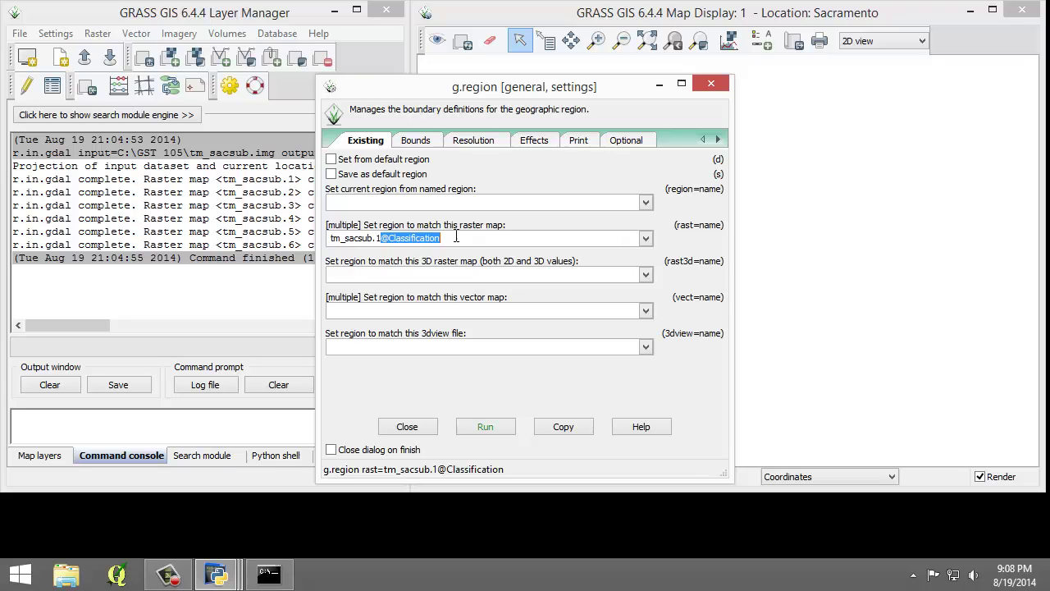
Run g.region to match tm_sacsub.1, then close the dialog.
{"action": "left_click", "coordinate": [478, 429]}
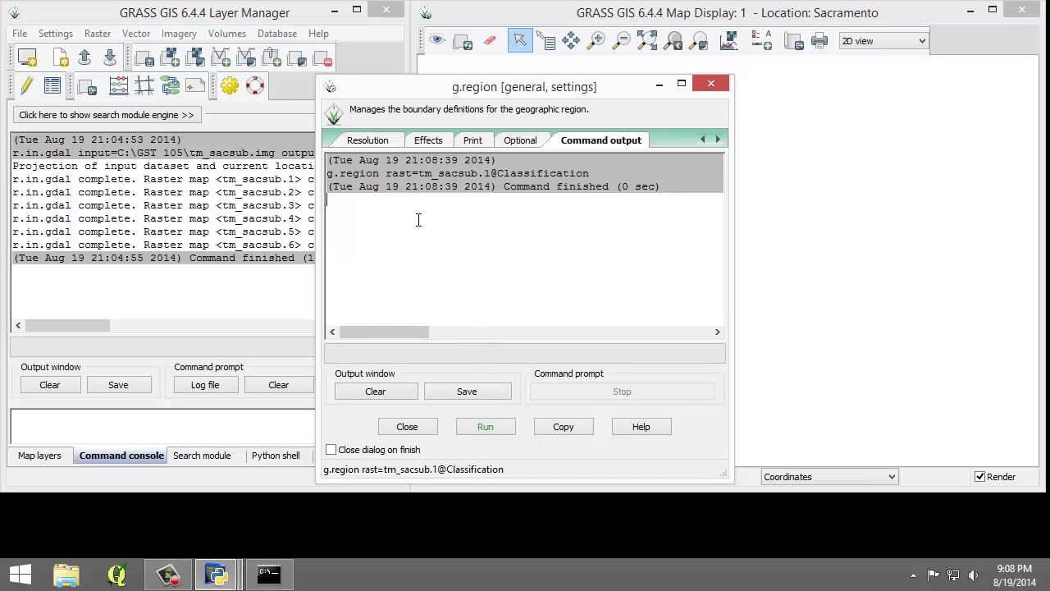
{"action": "left_click", "coordinate": [414, 425]}
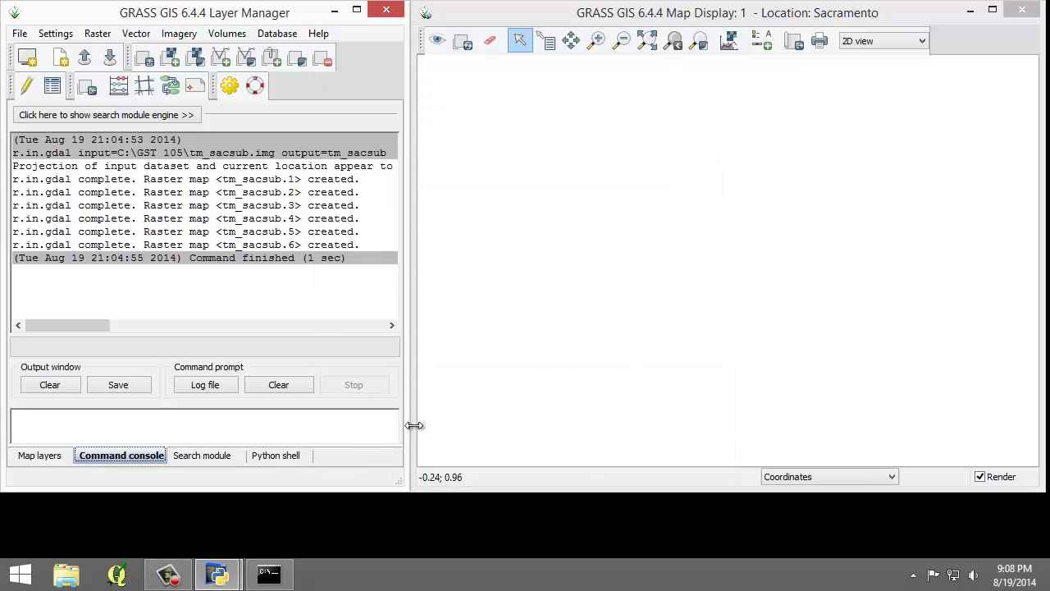